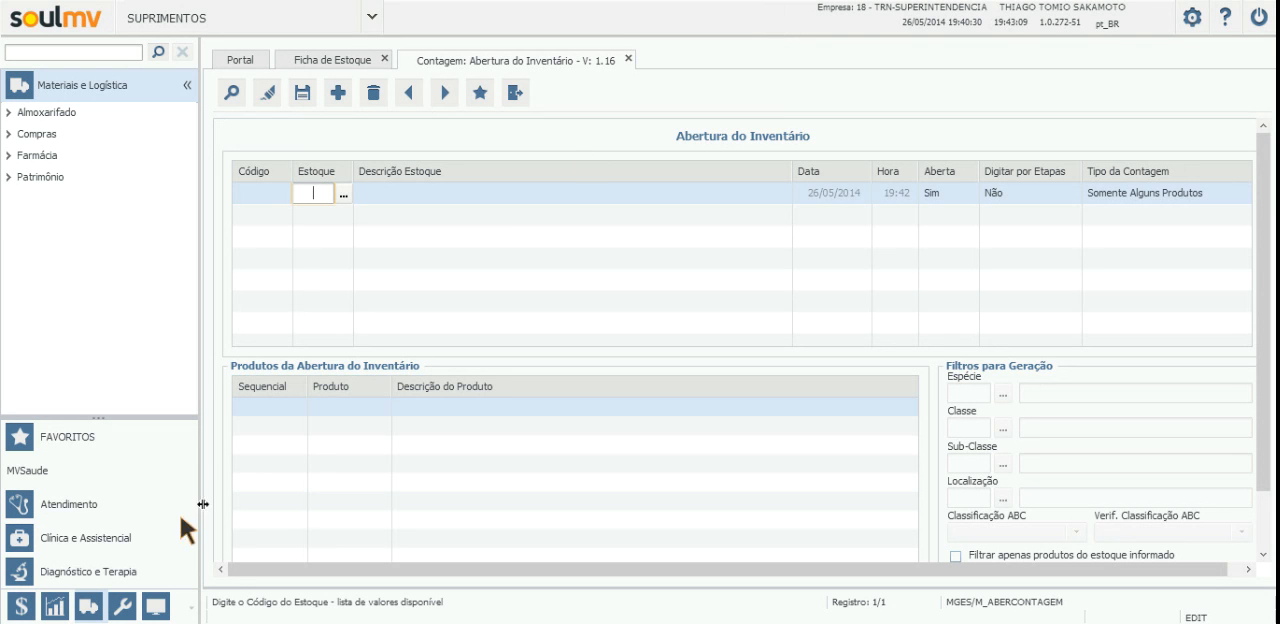
Step: Open a new Abertura do Inventário screen for the Almoxarifado in Materiais e Logística
{"action": "left_click", "coordinate": [92, 612]}
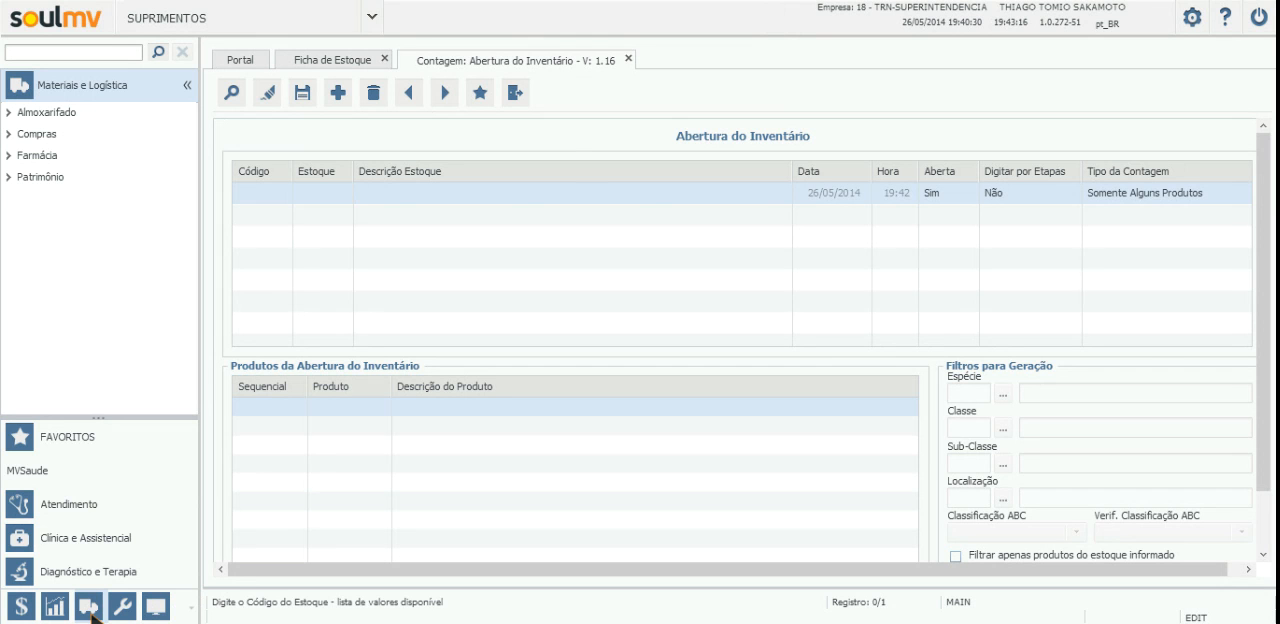
{"action": "left_click", "coordinate": [69, 113]}
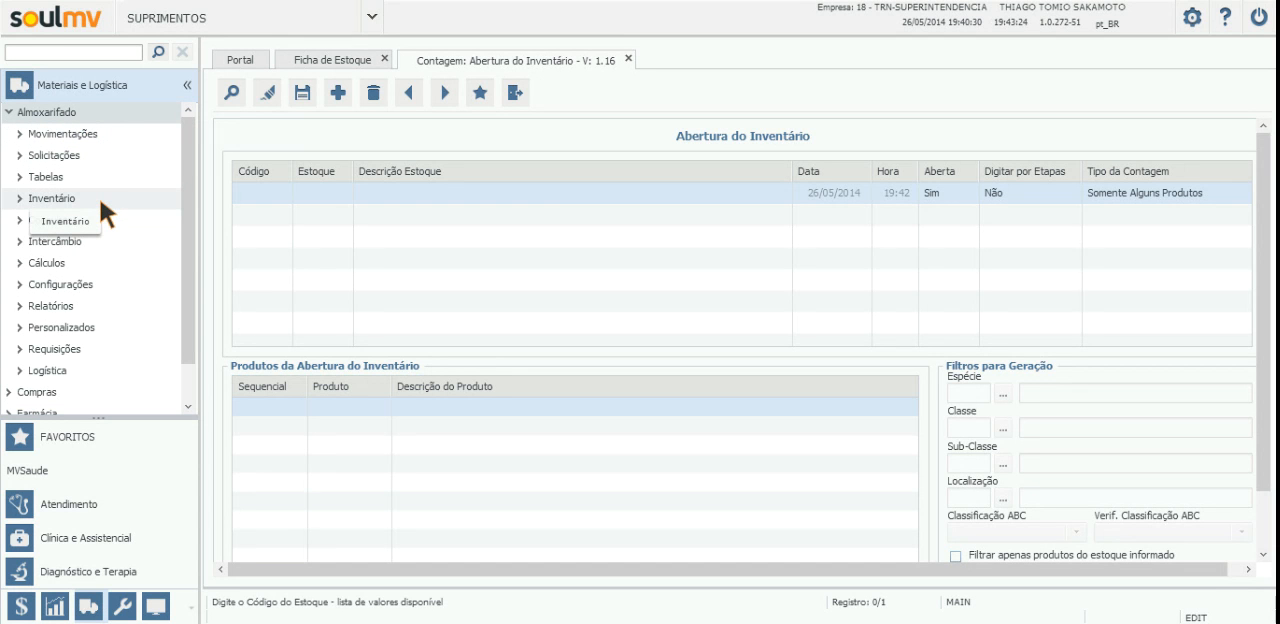
{"action": "left_click", "coordinate": [99, 197]}
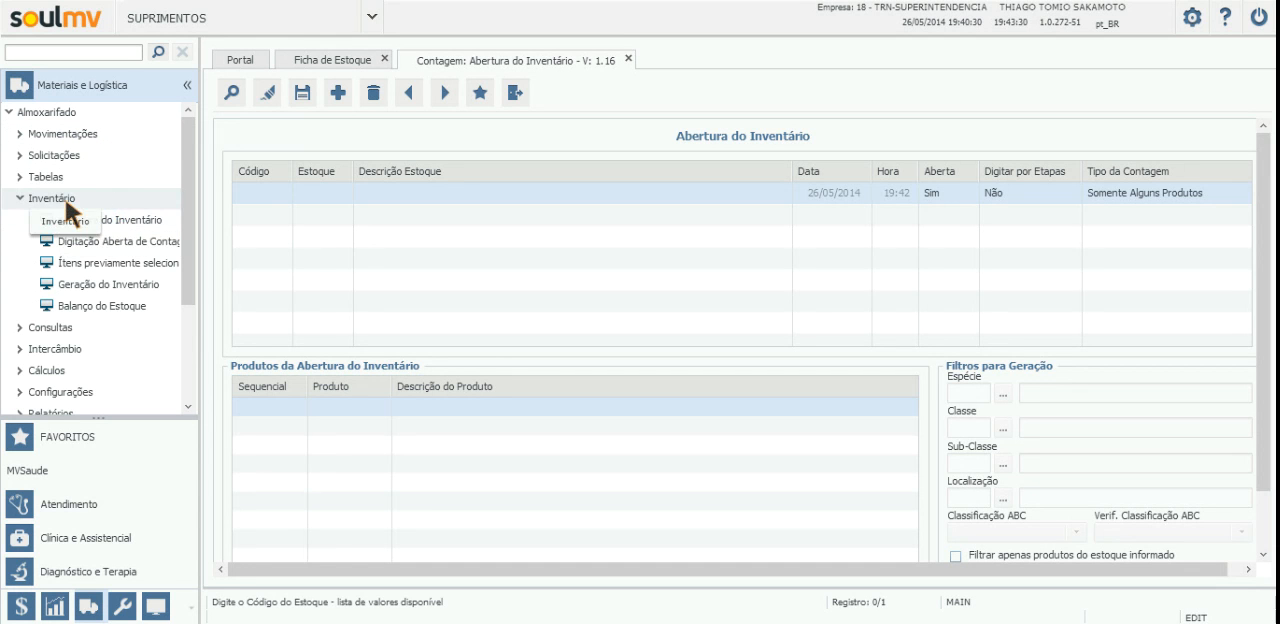
{"action": "left_click", "coordinate": [117, 221]}
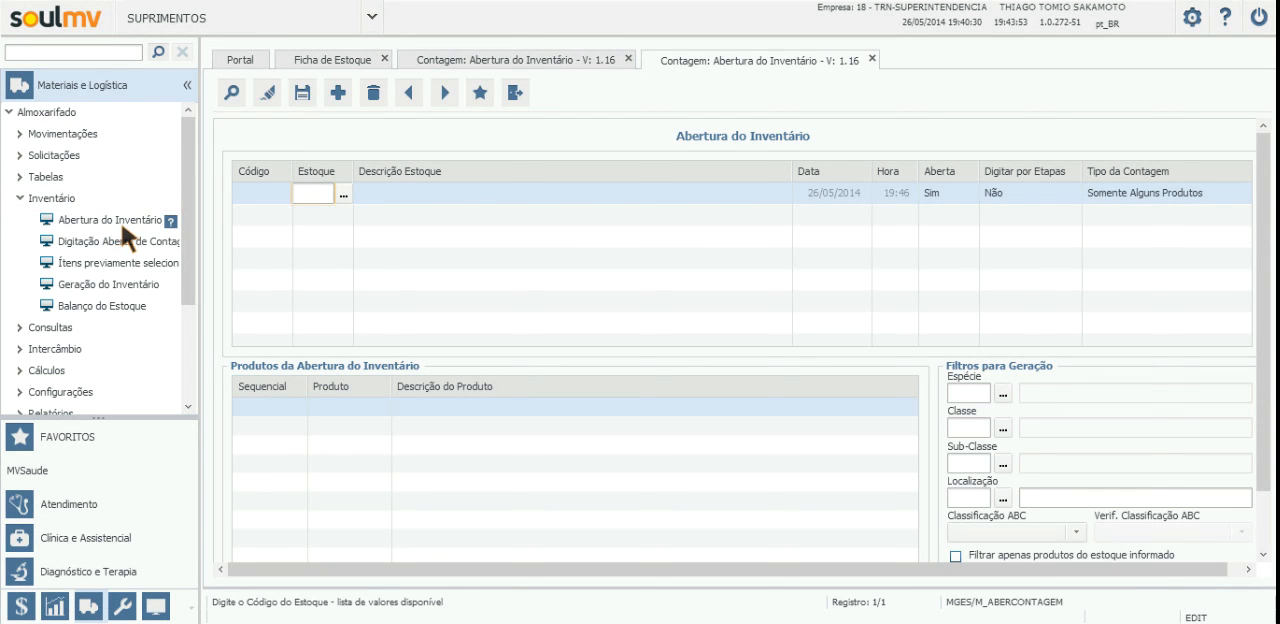
Step: Choose PA ALX NUTRICAO RESIDENCIA as the inventory's stock and set Digitar por Etapas to Sim
{"action": "left_click", "coordinate": [345, 195]}
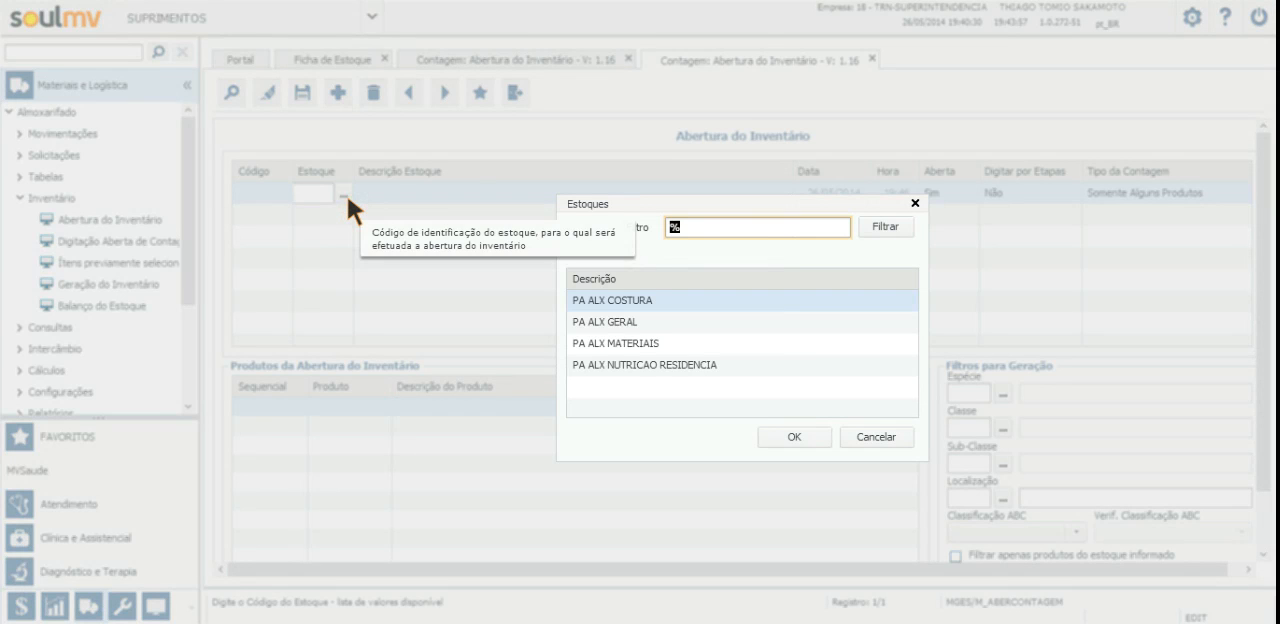
{"action": "left_click", "coordinate": [676, 362]}
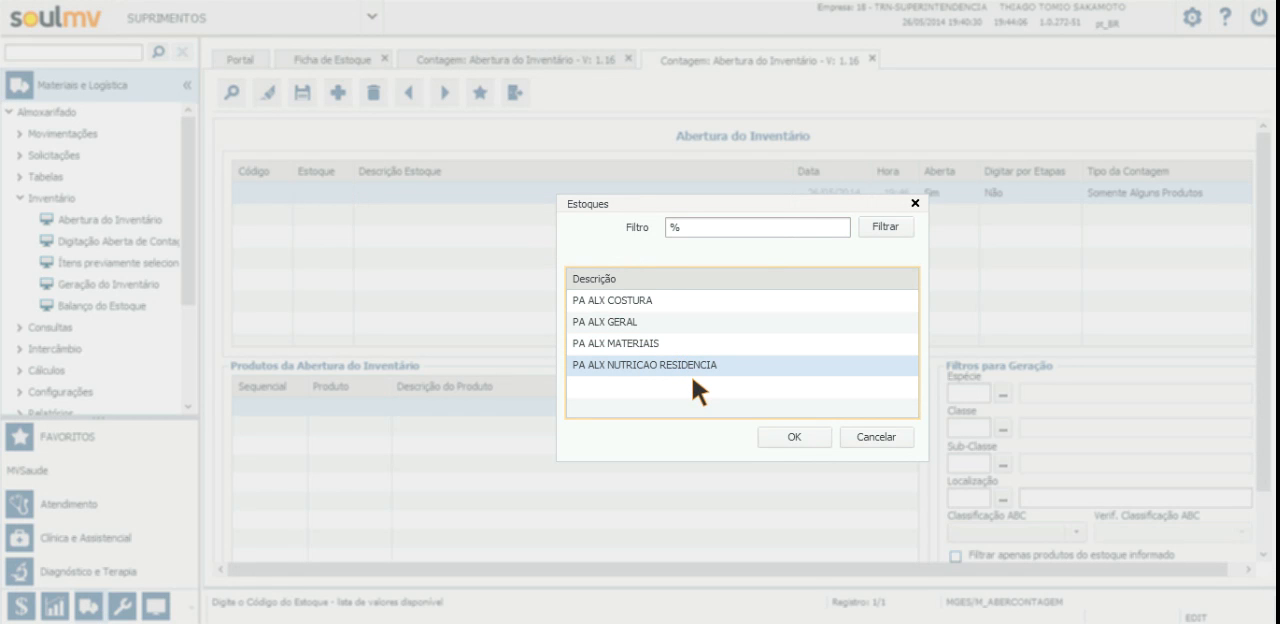
{"action": "left_click", "coordinate": [789, 434]}
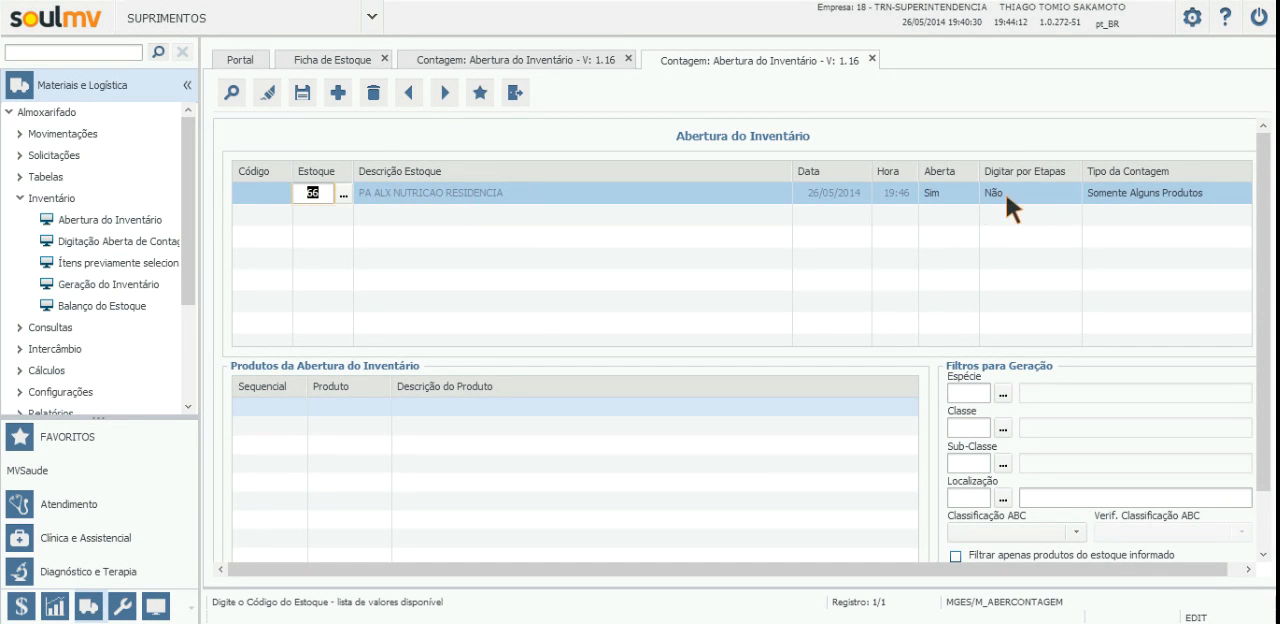
{"action": "left_click", "coordinate": [1063, 194]}
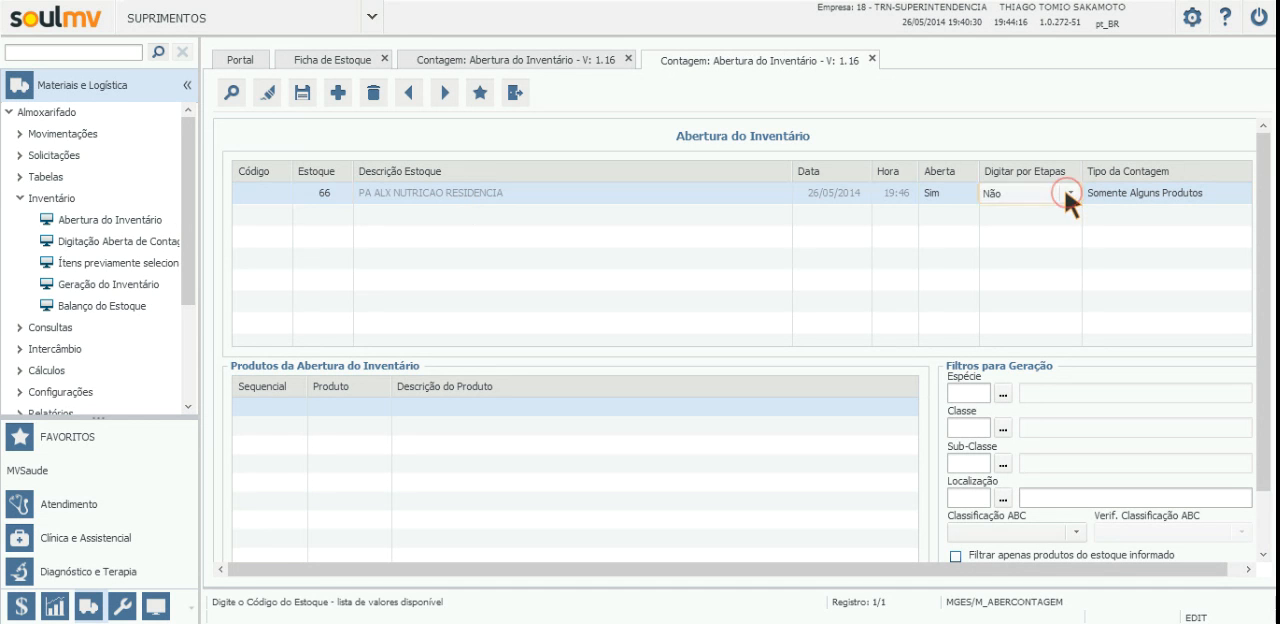
{"action": "left_click", "coordinate": [1063, 194]}
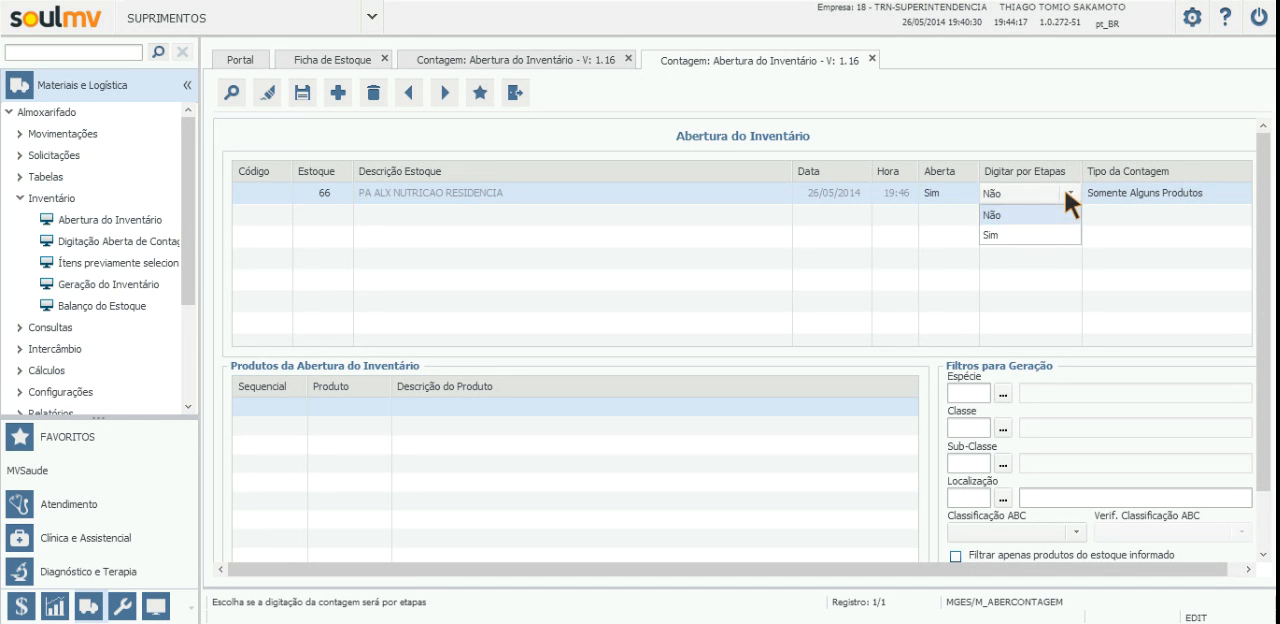
{"action": "left_click", "coordinate": [1030, 231]}
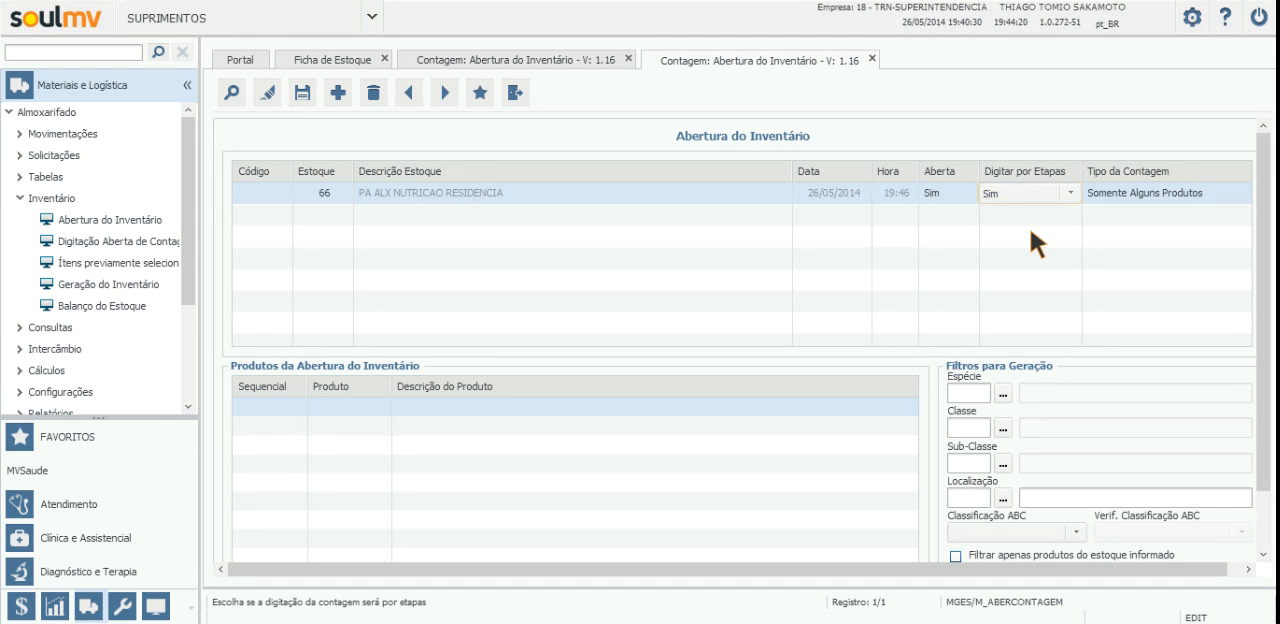
Step: Set Tipo da Contagem to Geral do Estoque, agree to generate the inventory, and close its screen
{"action": "left_click", "coordinate": [1218, 187]}
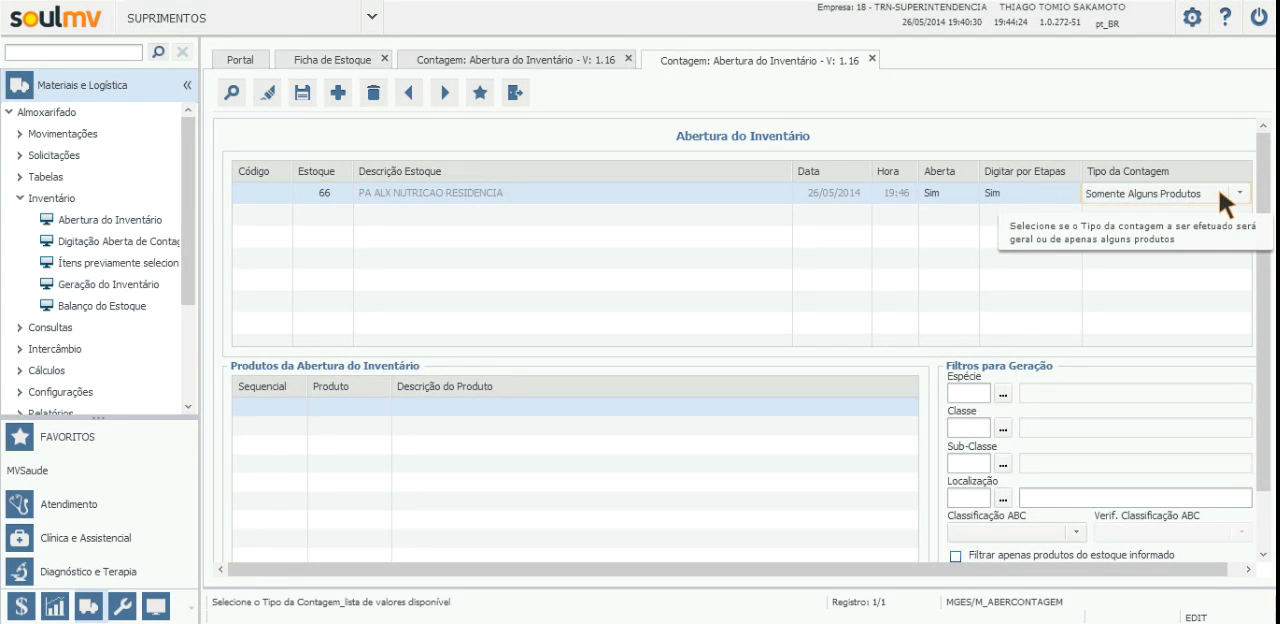
{"action": "left_click", "coordinate": [1238, 194]}
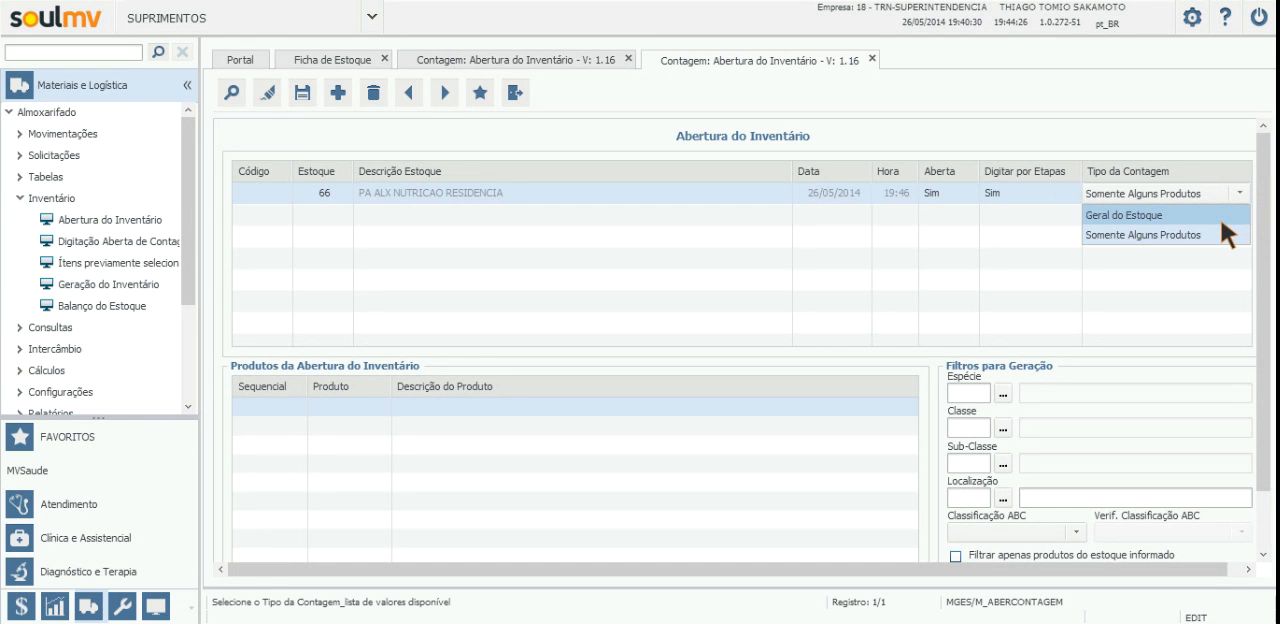
{"action": "left_click", "coordinate": [1145, 216]}
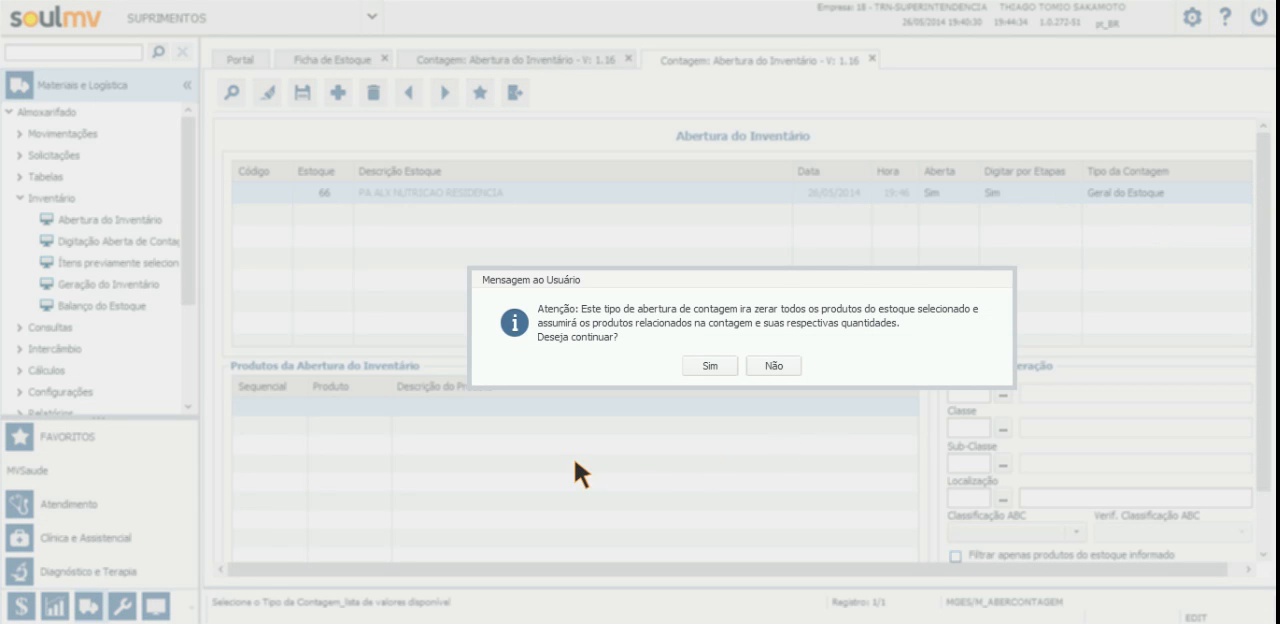
{"action": "left_click", "coordinate": [710, 365]}
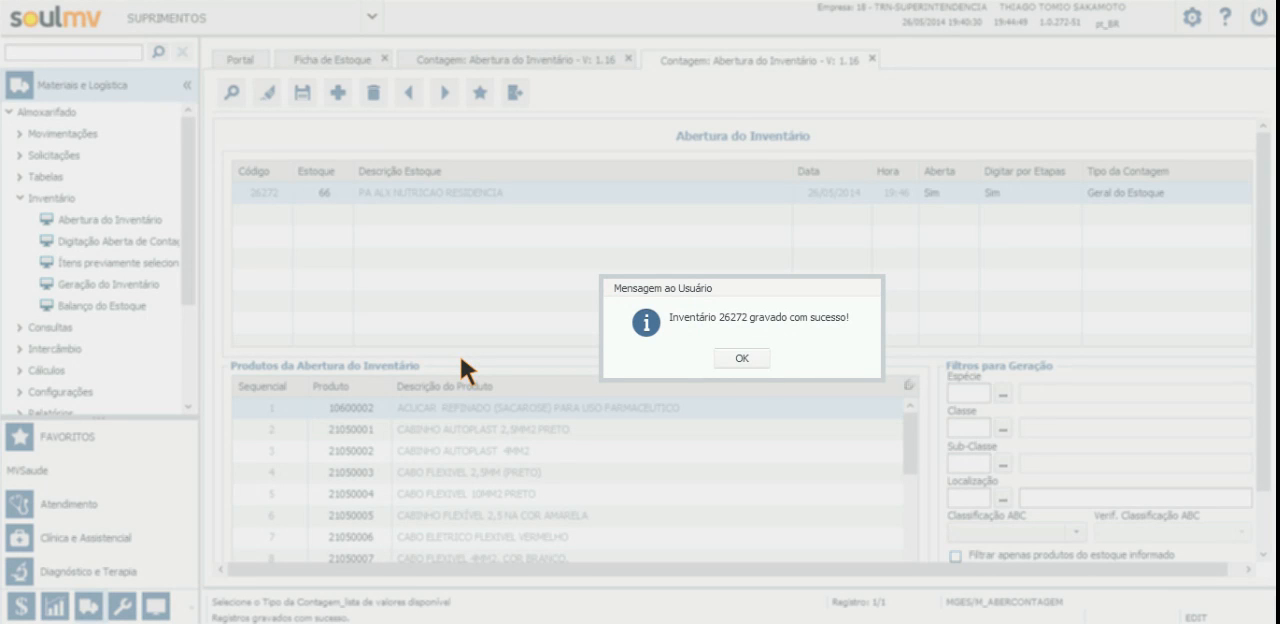
{"action": "left_click", "coordinate": [743, 358]}
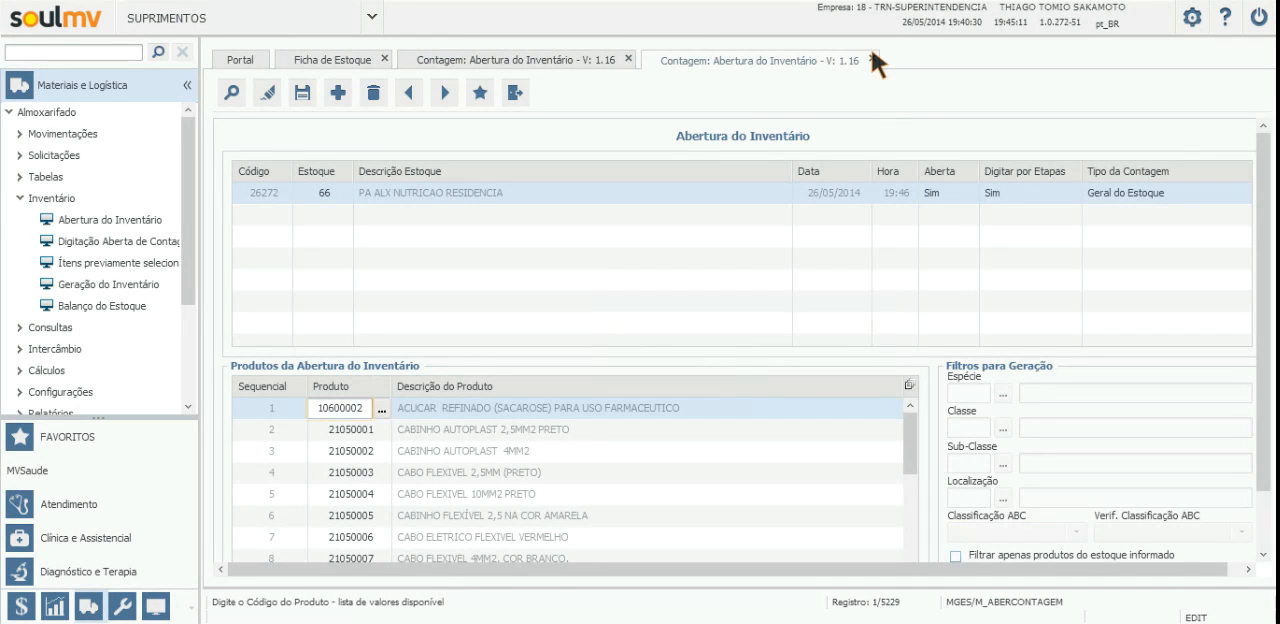
{"action": "left_click", "coordinate": [872, 58]}
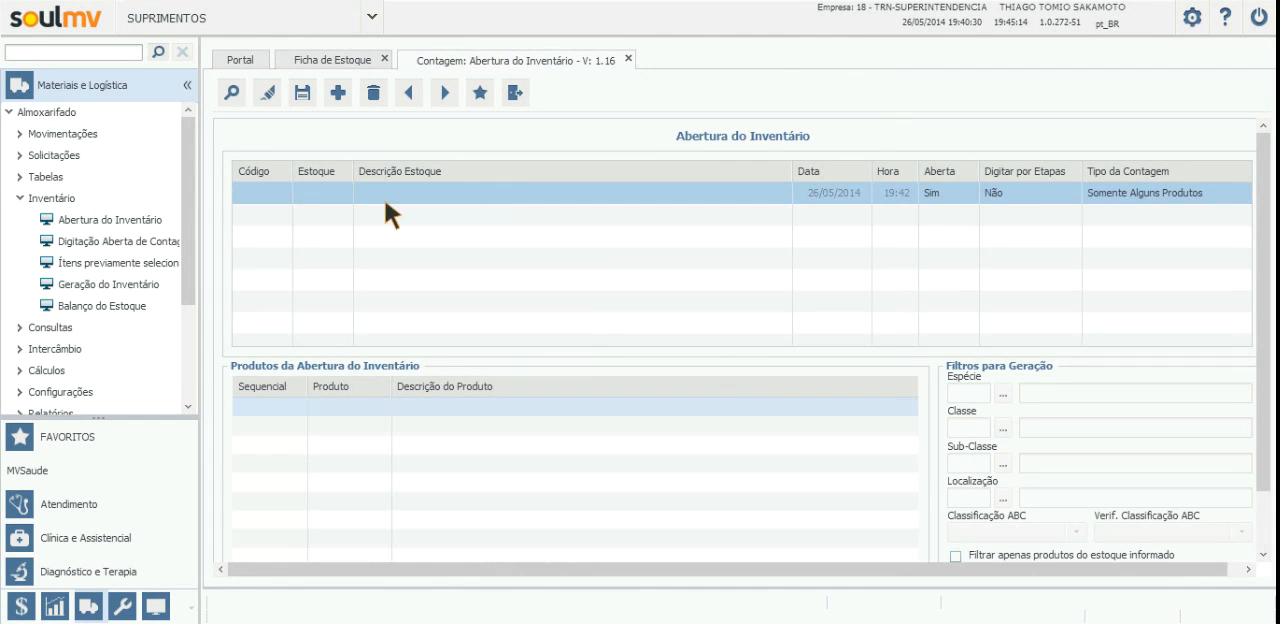
Step: Open the Ficha para Contagem report from the Almoxarifado counting reports
{"action": "left_click_drag", "start_coordinate": [195, 162], "coordinate": [194, 214]}
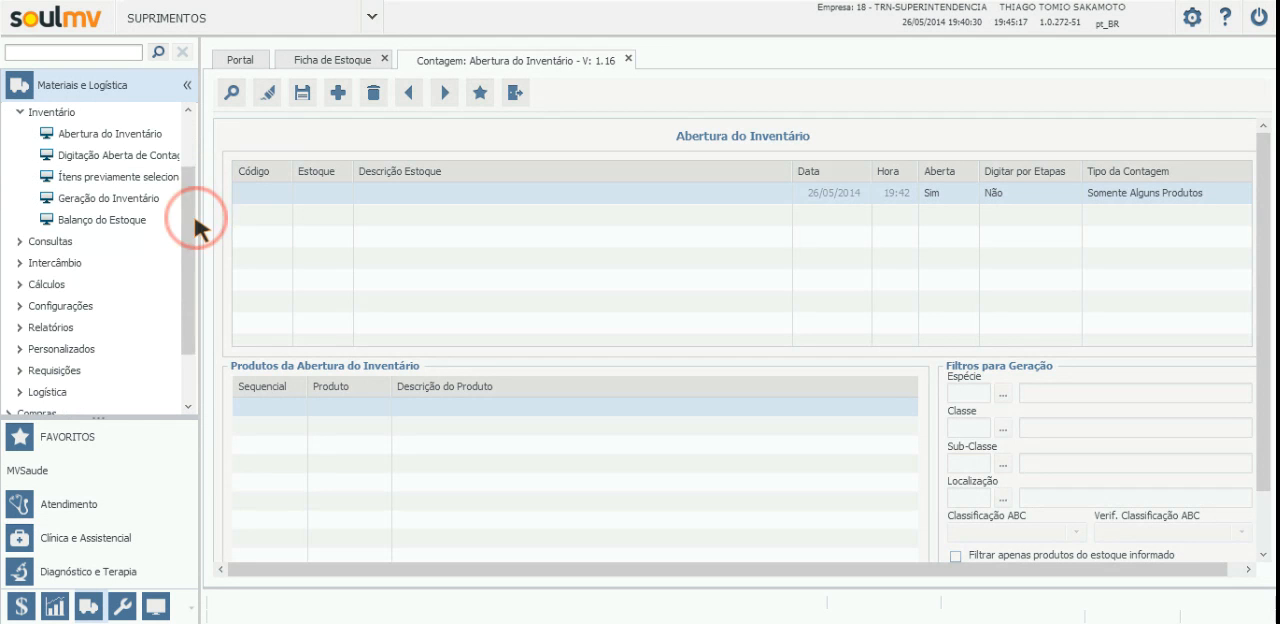
{"action": "left_click", "coordinate": [46, 328]}
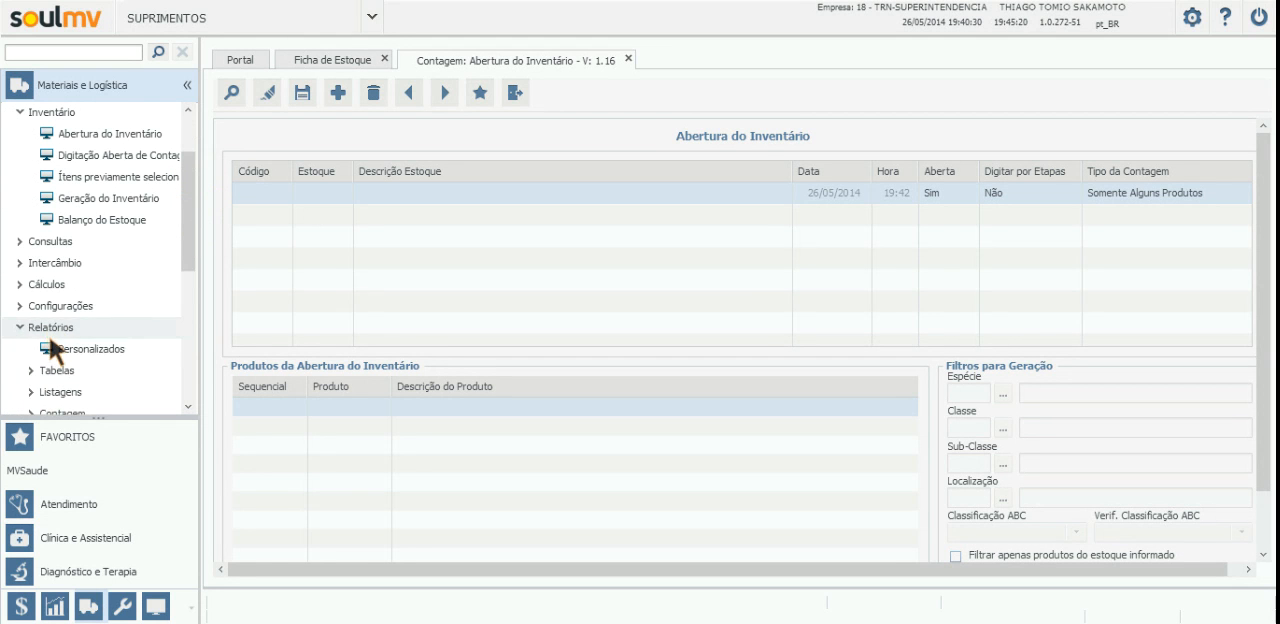
{"action": "left_click_drag", "start_coordinate": [191, 244], "coordinate": [191, 279]}
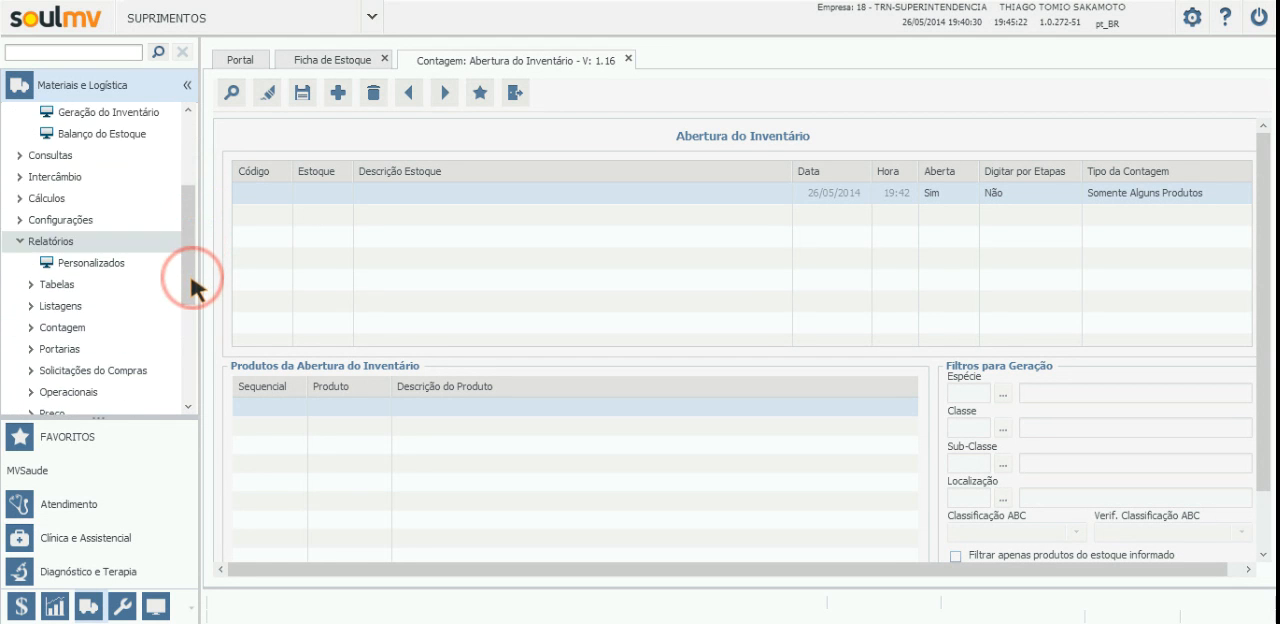
{"action": "left_click", "coordinate": [64, 330]}
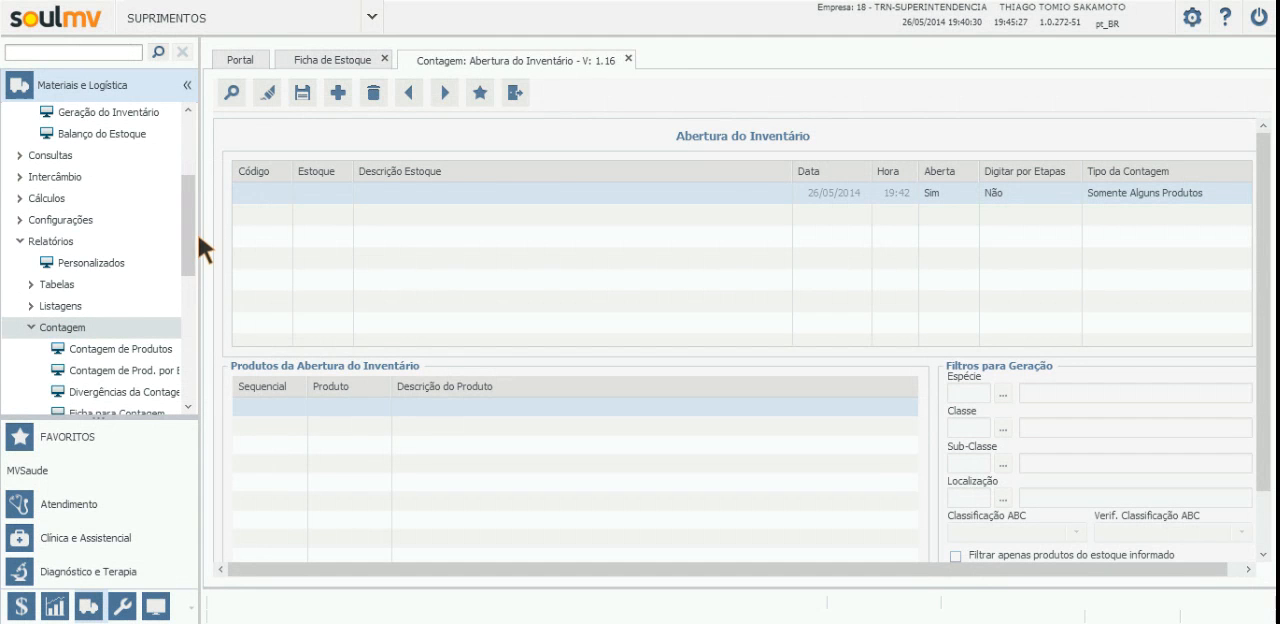
{"action": "left_click_drag", "start_coordinate": [187, 245], "coordinate": [187, 271]}
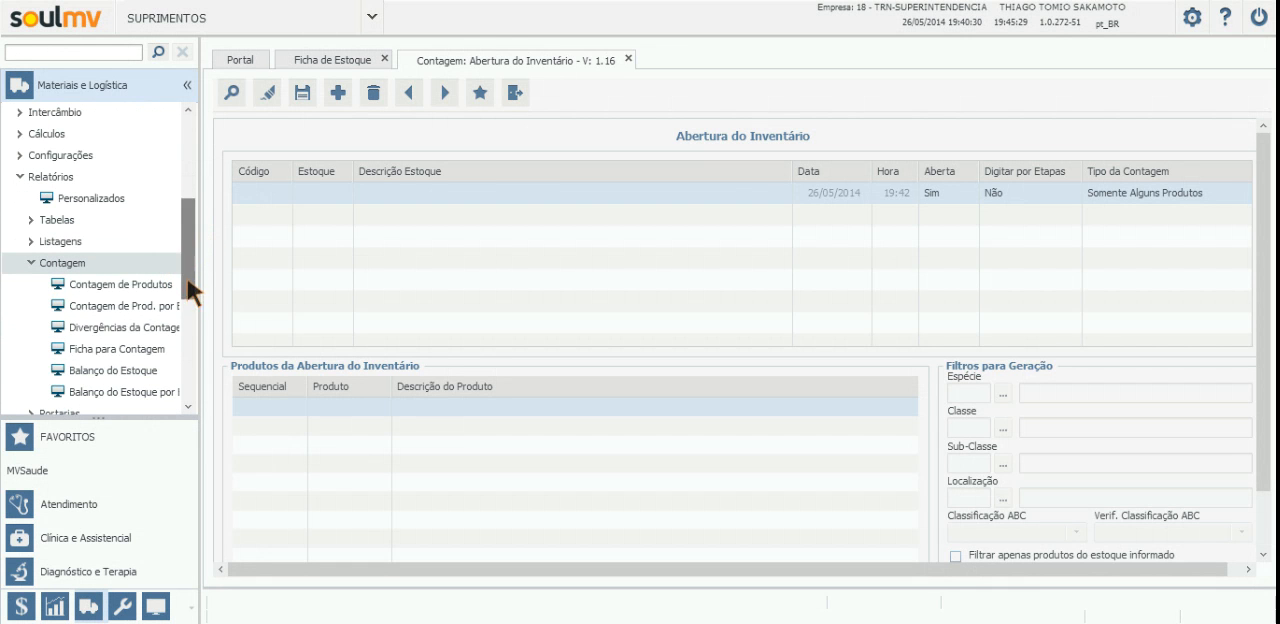
{"action": "left_click", "coordinate": [92, 351]}
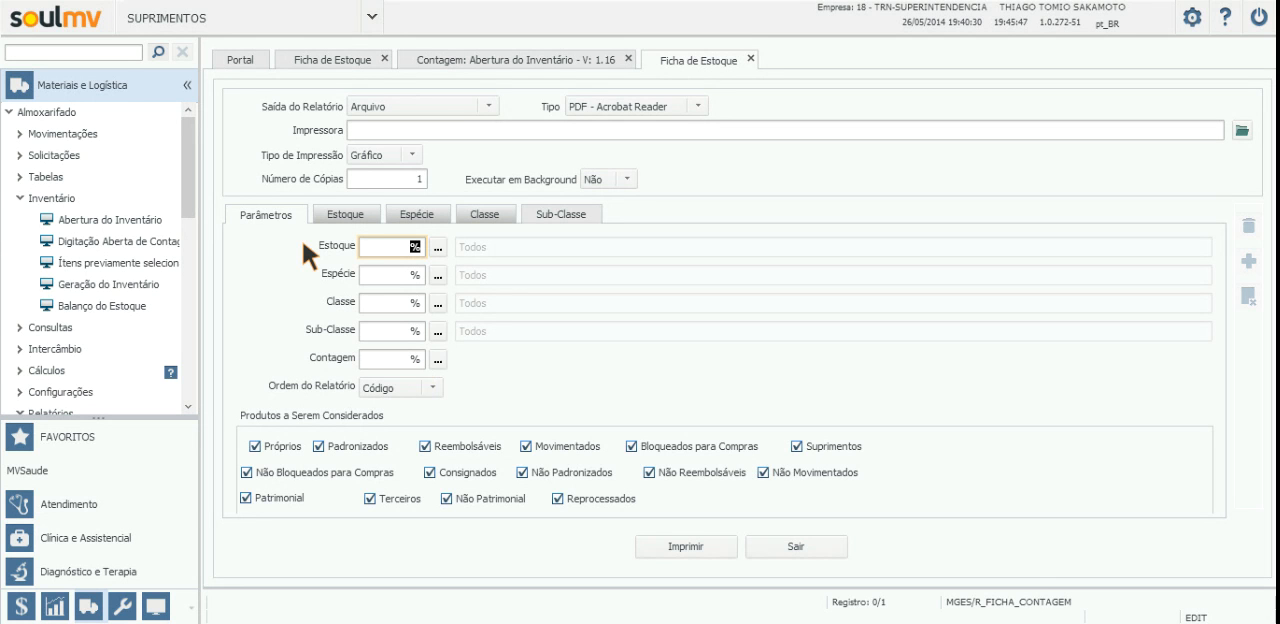
Step: Print the counting sheet for Contagem 26272 with Ordem do Relatório set to Sequencial, and close the report
{"action": "left_click", "coordinate": [400, 353]}
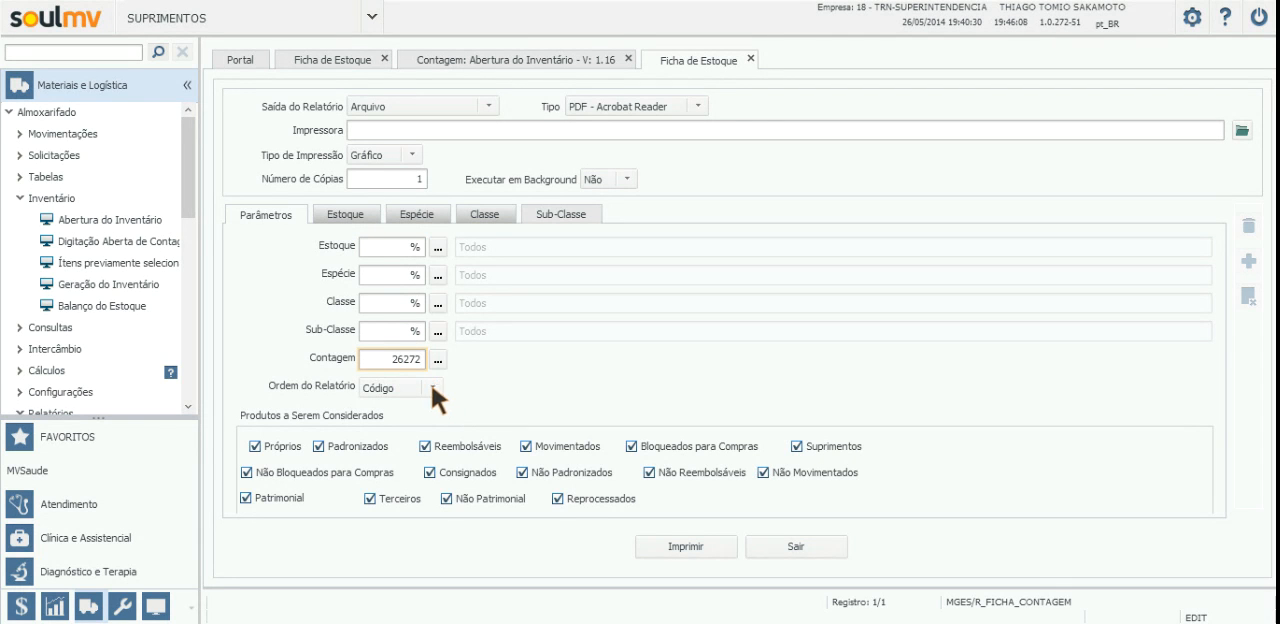
{"action": "left_click", "coordinate": [430, 381]}
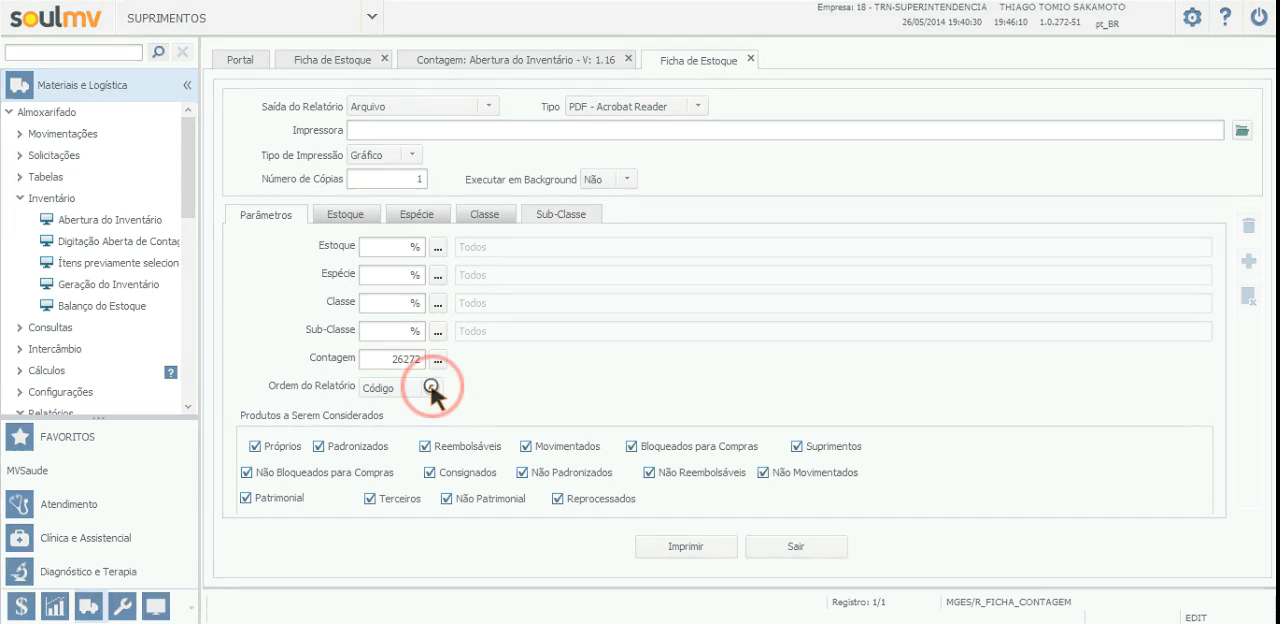
{"action": "left_click", "coordinate": [434, 386]}
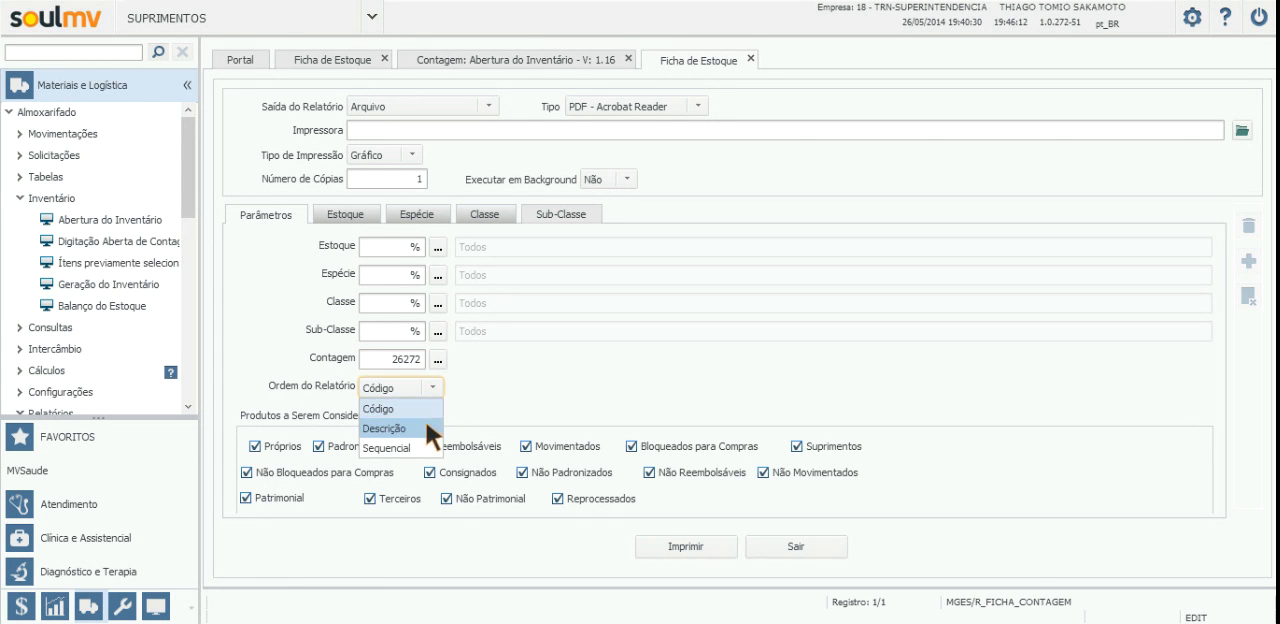
{"action": "left_click", "coordinate": [415, 448]}
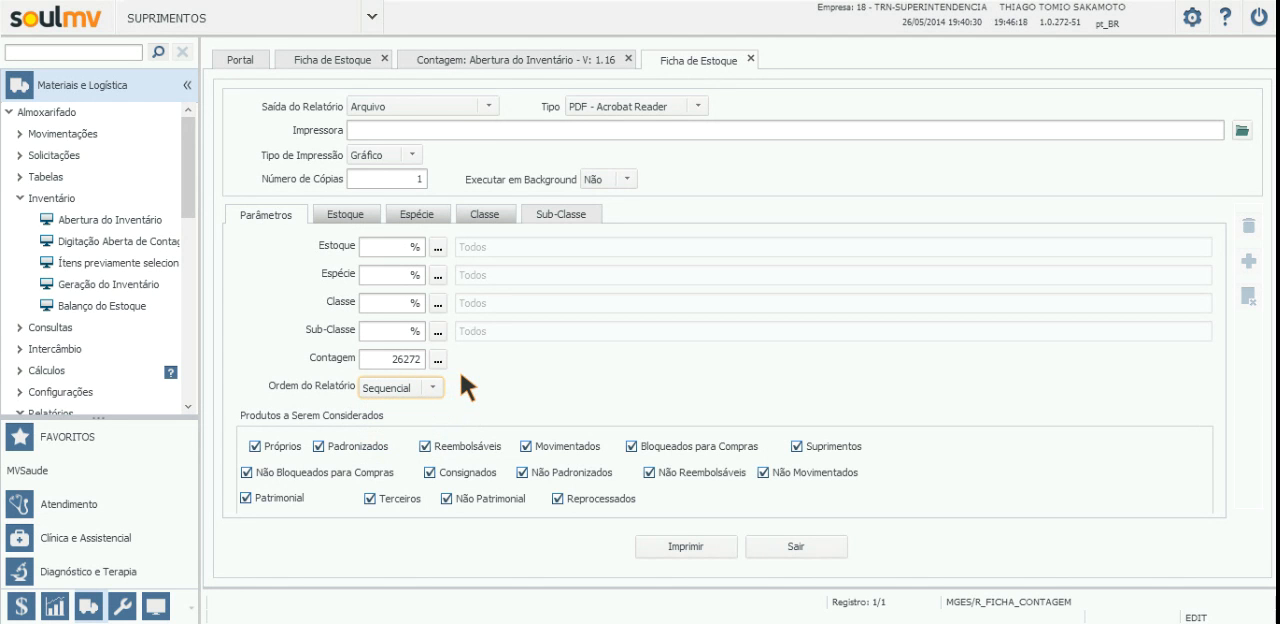
{"action": "left_click", "coordinate": [691, 545]}
{"action": "left_click", "coordinate": [691, 545]}
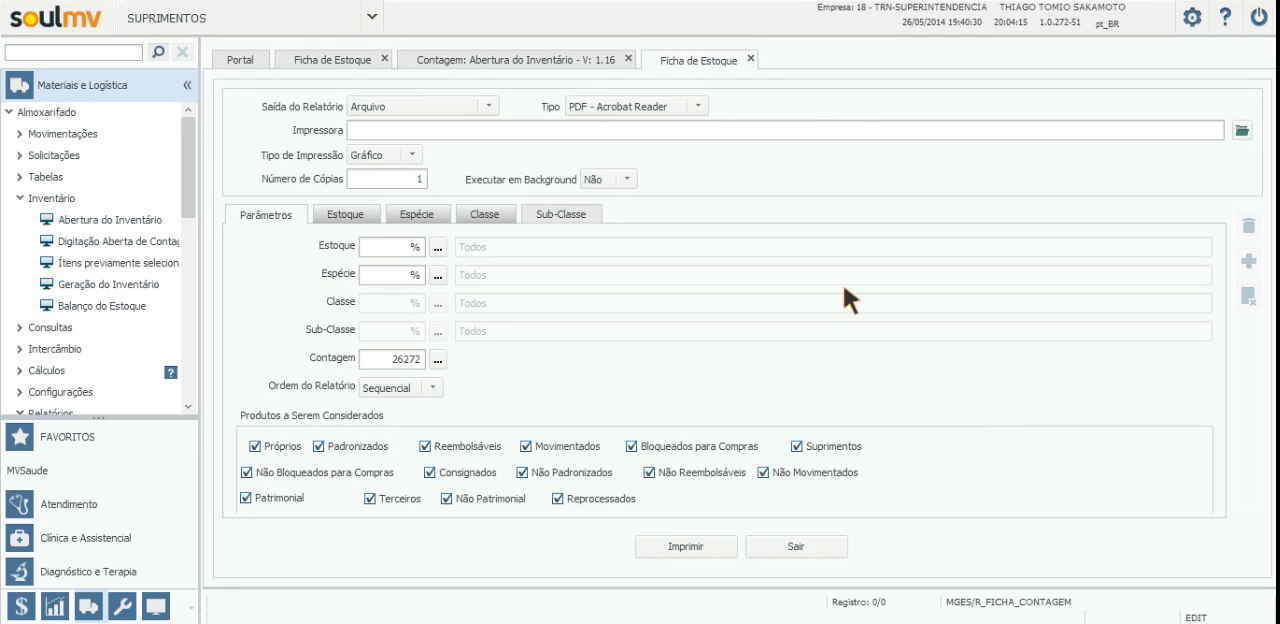
{"action": "left_click", "coordinate": [947, 470]}
{"action": "left_click", "coordinate": [750, 57]}
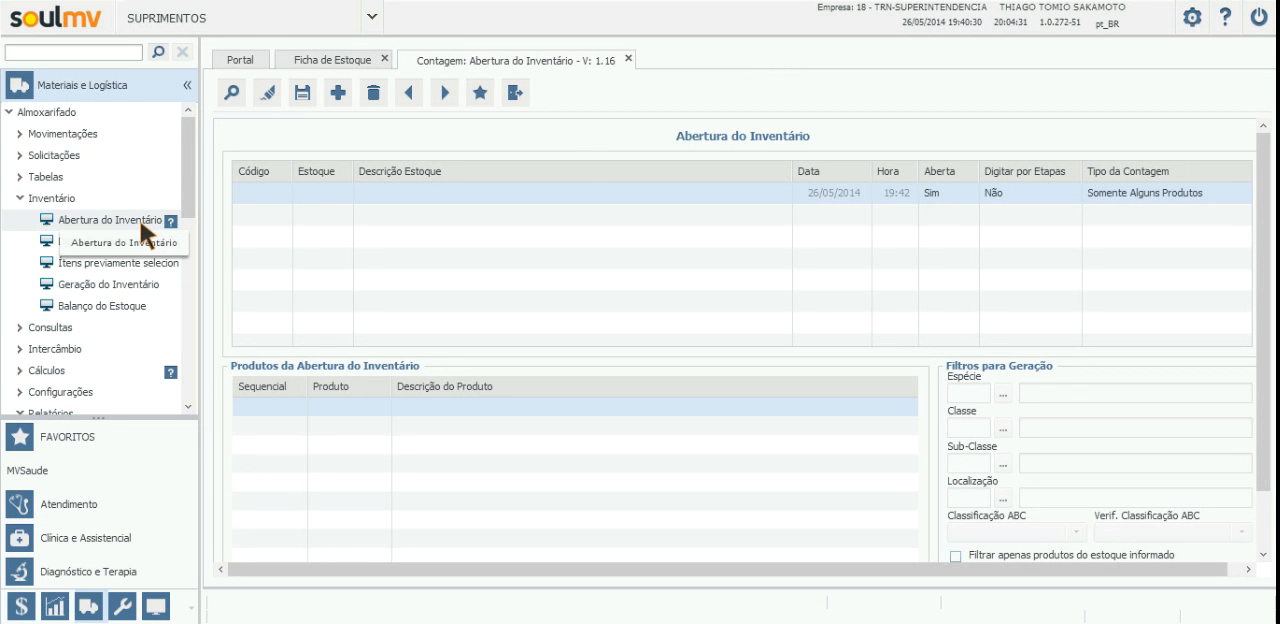
Step: Reopen Abertura do Inventário and query the inventory with Código 26272
{"action": "left_click", "coordinate": [139, 218]}
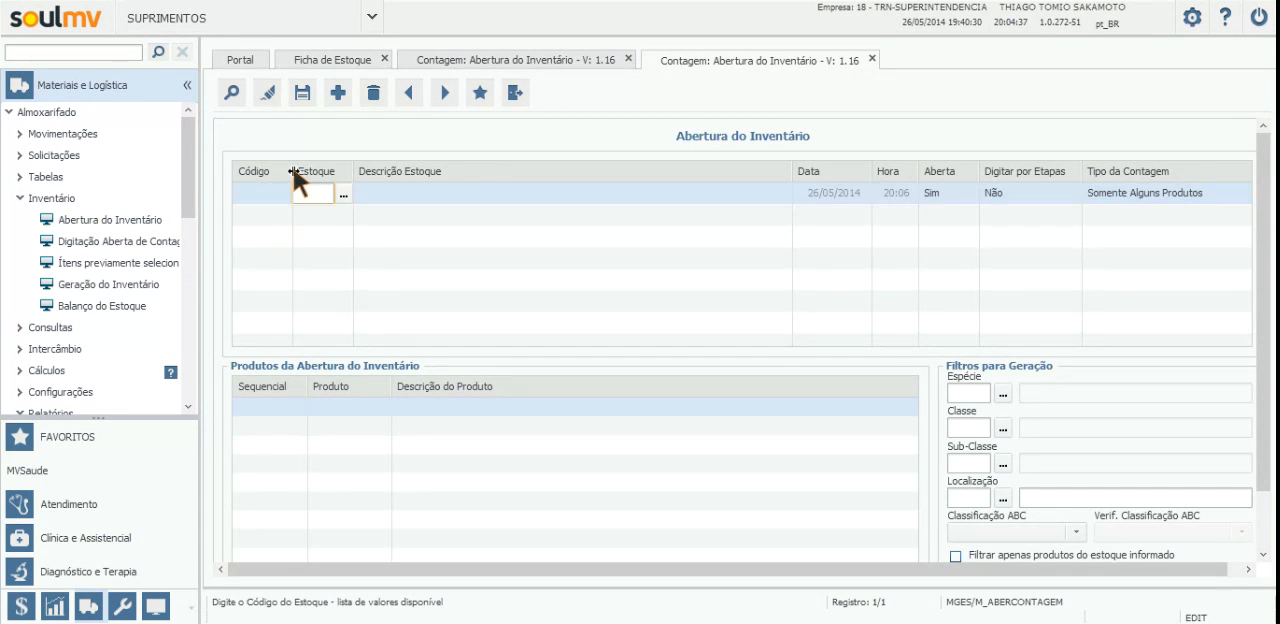
{"action": "left_click", "coordinate": [236, 98]}
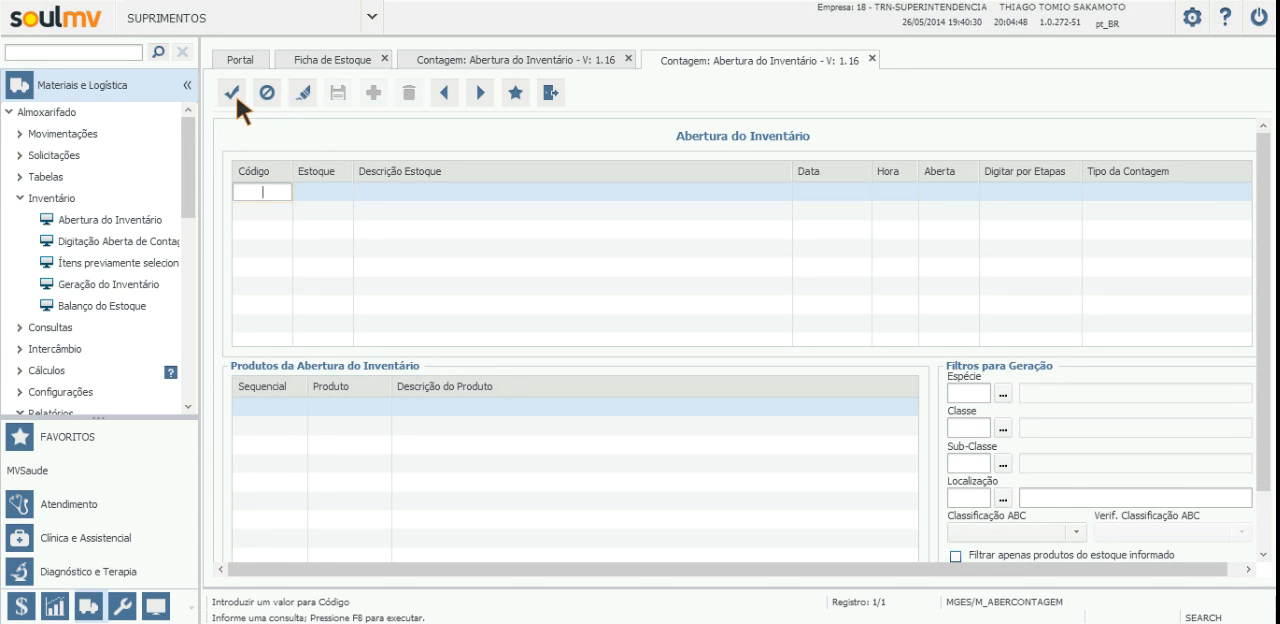
{"action": "type", "text": "26272"}
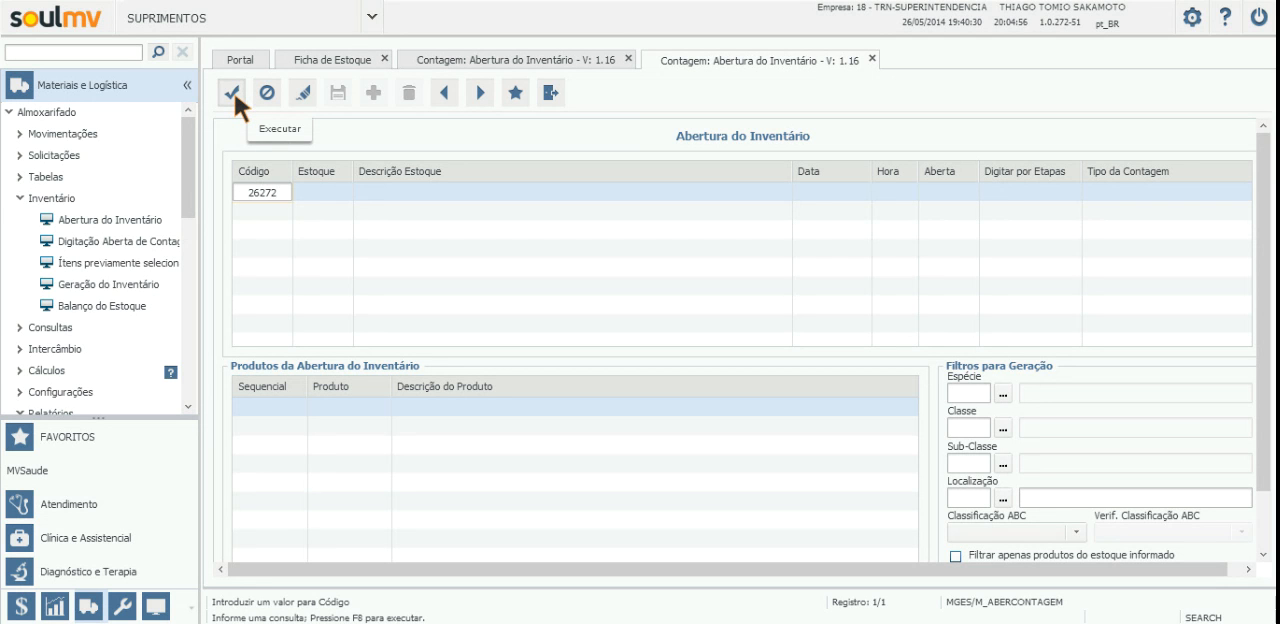
{"action": "left_click", "coordinate": [234, 91]}
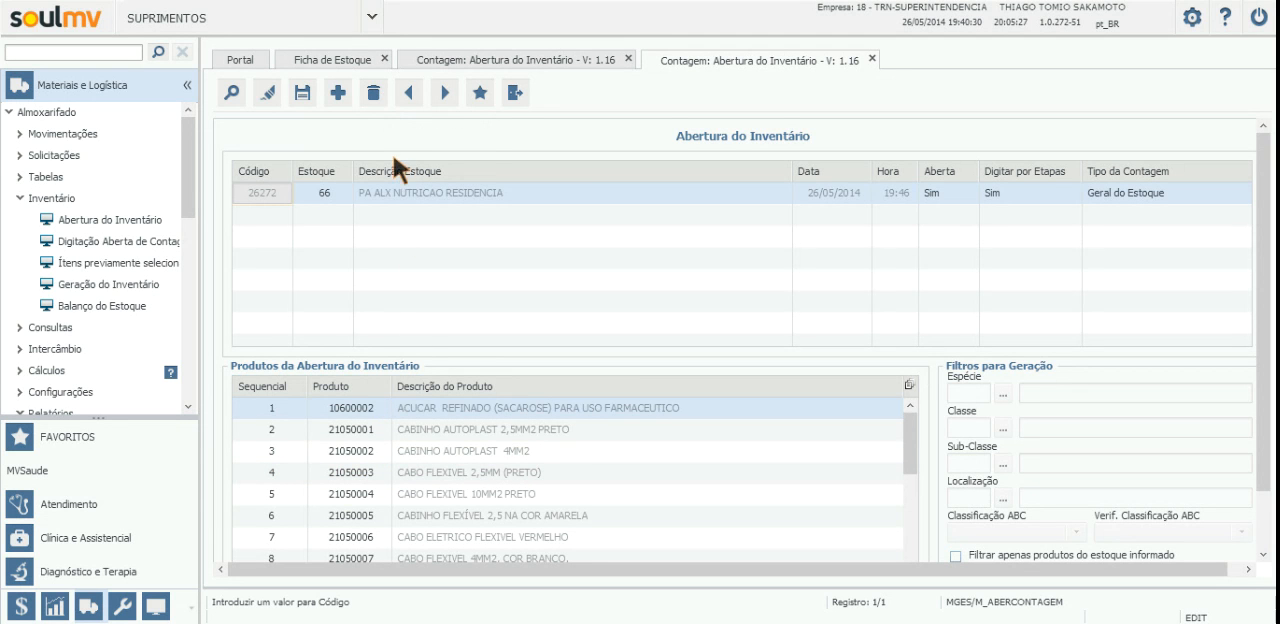
Step: Delete inventory count 26272 and confirm its exclusion
{"action": "left_click", "coordinate": [375, 96]}
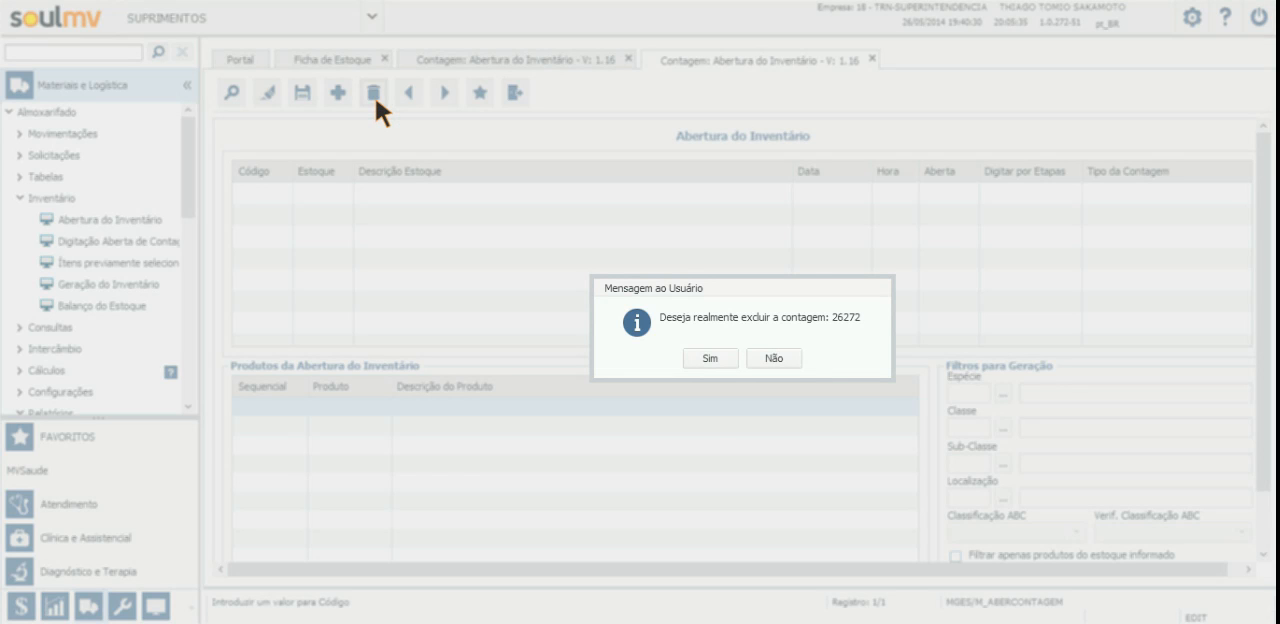
{"action": "left_click", "coordinate": [700, 364]}
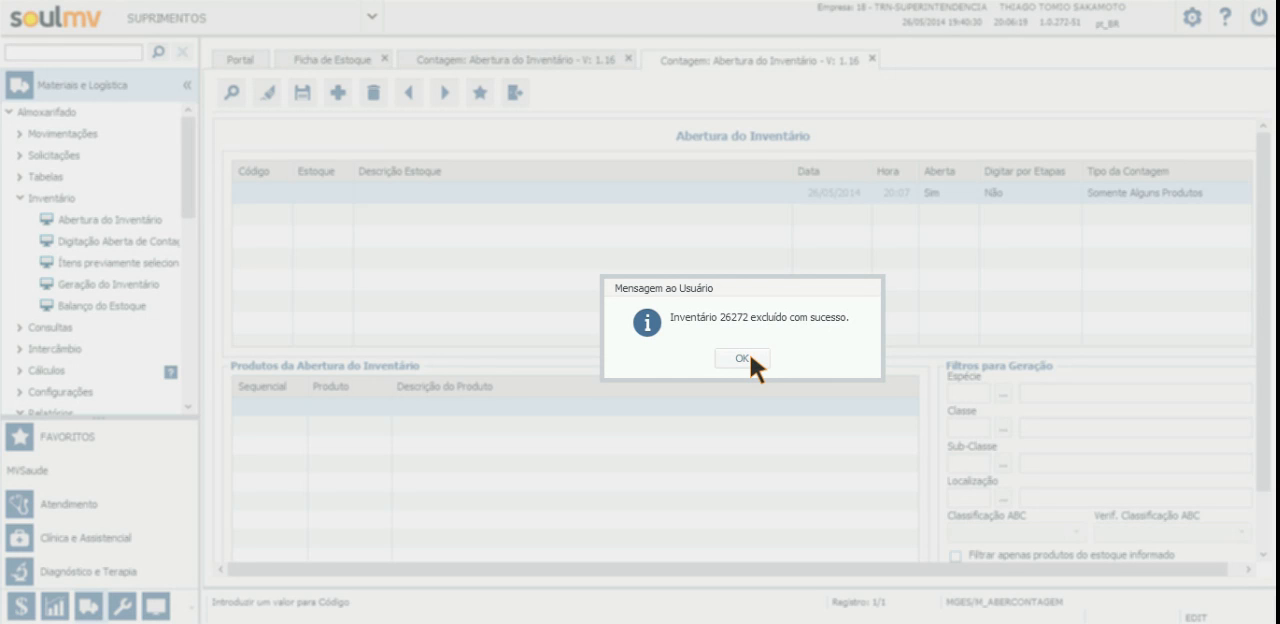
{"action": "left_click", "coordinate": [750, 358]}
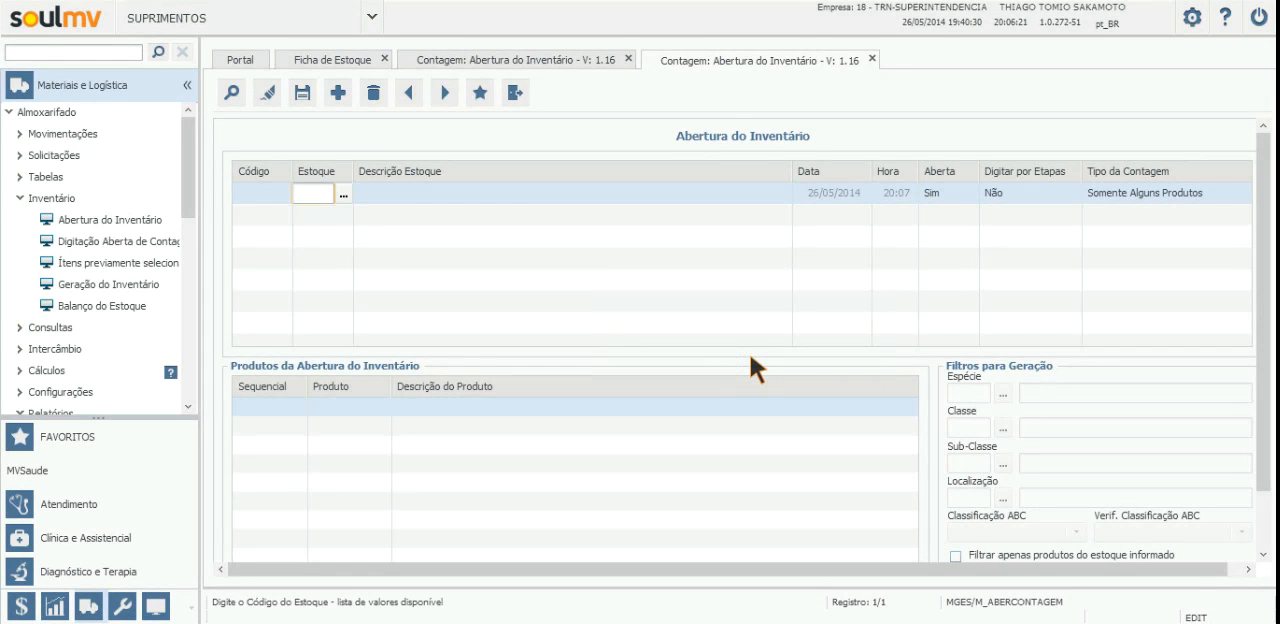